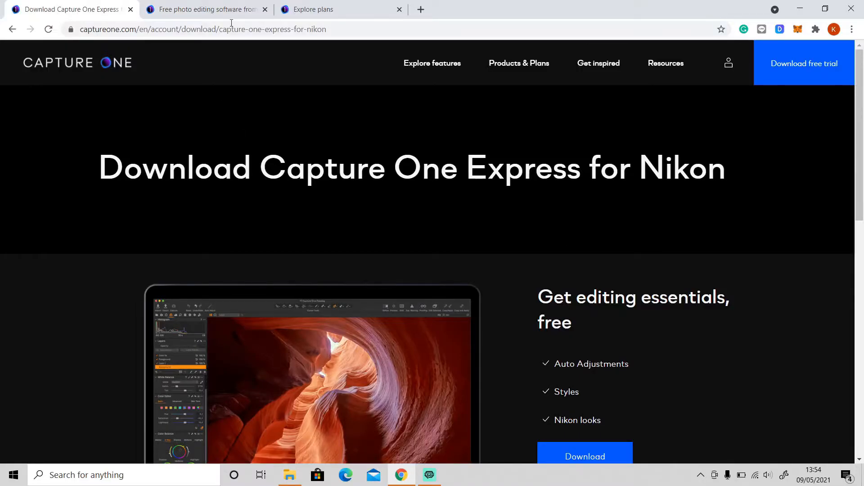
Look through the Capture One Express editions for Fujifilm and Sony and open the Explore plans page.
{"action": "left_click", "coordinate": [232, 14]}
{"action": "scroll", "coordinate": [371, 374], "scroll_direction": "down", "scroll_amount": 5}
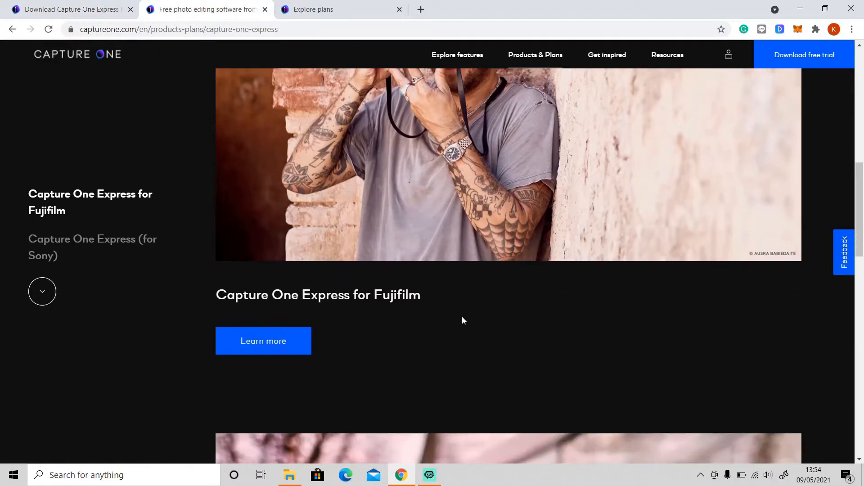
{"action": "scroll", "coordinate": [449, 400], "scroll_direction": "down", "scroll_amount": 8}
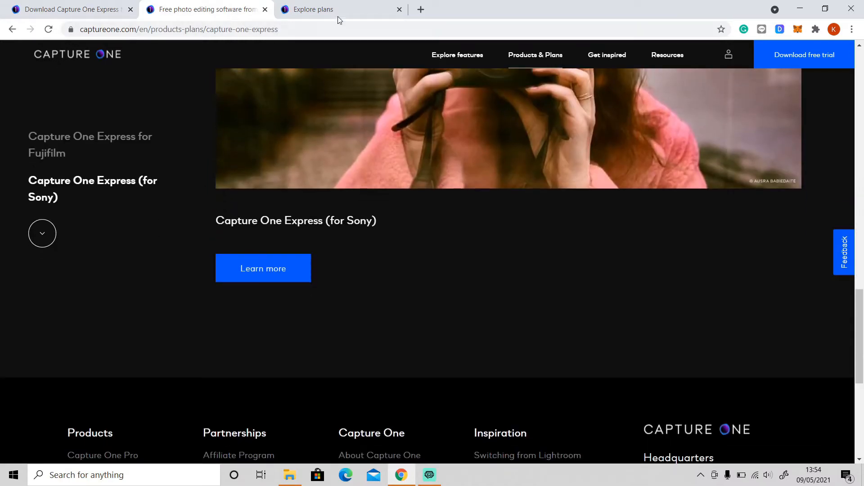
{"action": "left_click", "coordinate": [328, 14]}
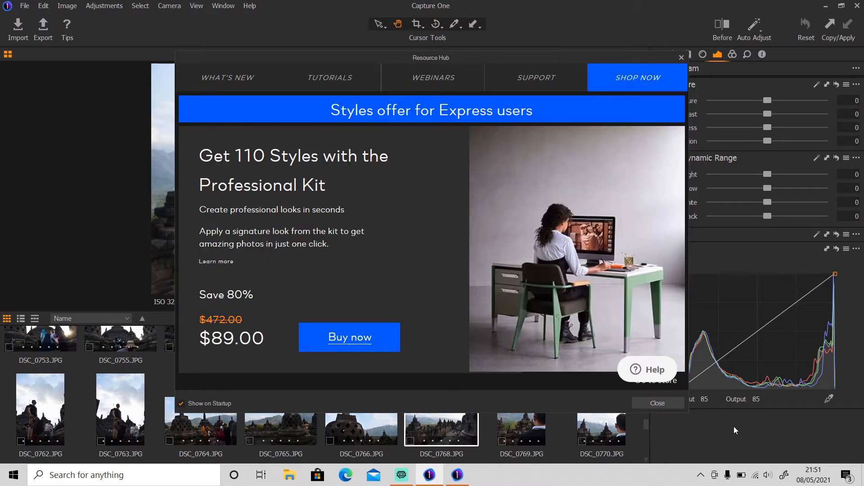
Dismiss the Resource Hub and show the library with its catalog collections and folders.
{"action": "left_click", "coordinate": [669, 404]}
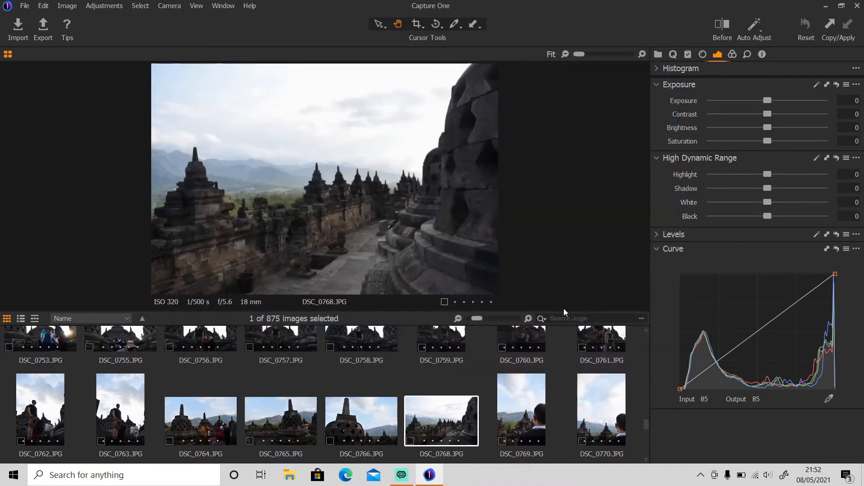
{"action": "left_click", "coordinate": [659, 56]}
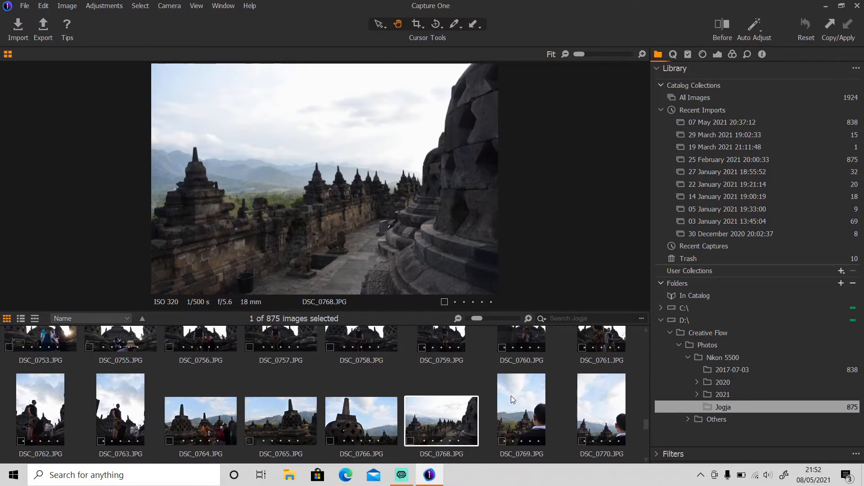
Examine the image import options, including the source folder choices and the pick mark of 010.JPG, without importing anything.
{"action": "left_click", "coordinate": [18, 25]}
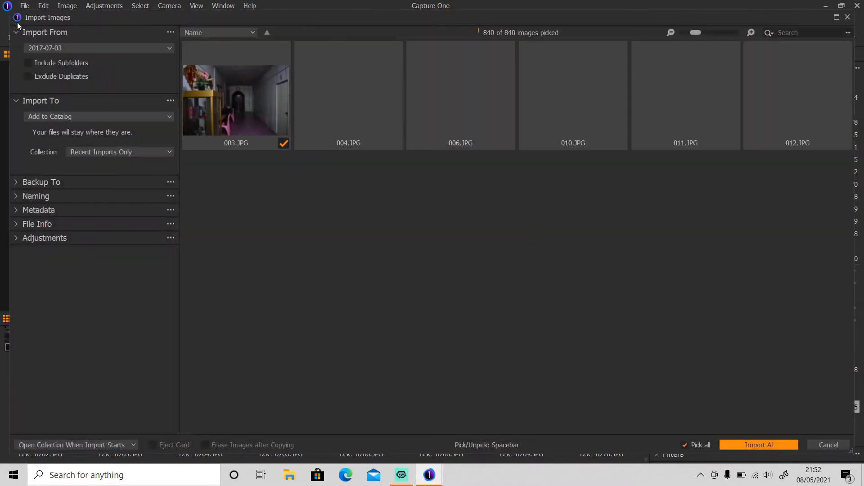
{"action": "left_click", "coordinate": [39, 49]}
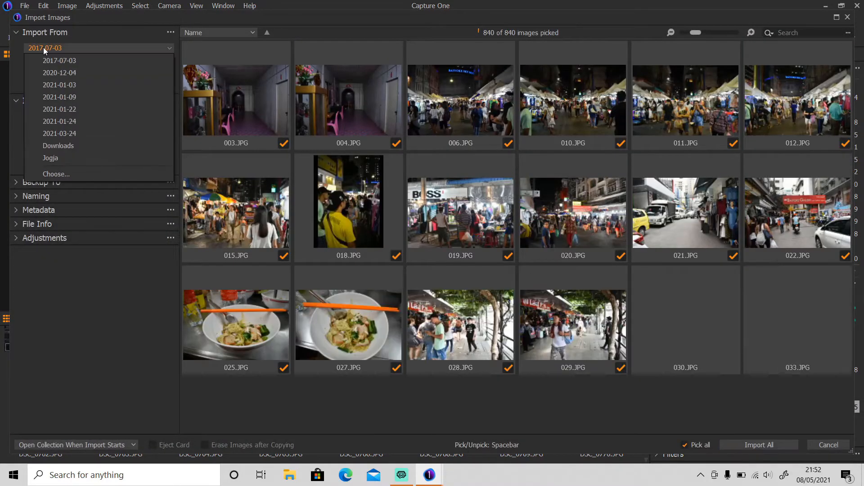
{"action": "left_click", "coordinate": [77, 172]}
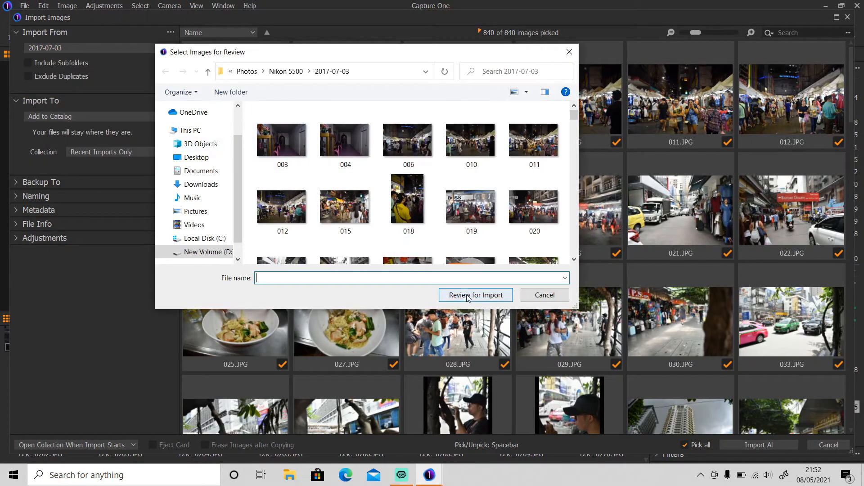
{"action": "left_click", "coordinate": [553, 298]}
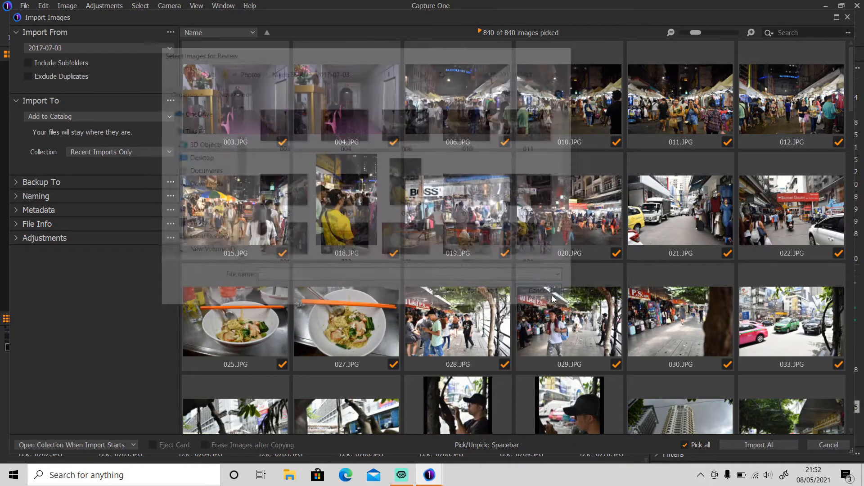
{"action": "left_click", "coordinate": [620, 145]}
{"action": "left_click", "coordinate": [620, 145]}
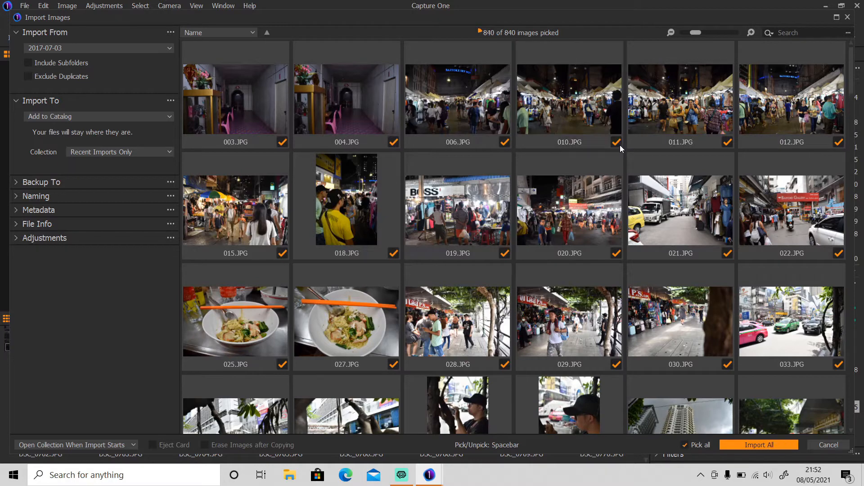
{"action": "left_click", "coordinate": [620, 145]}
{"action": "left_click", "coordinate": [620, 145]}
{"action": "left_click", "coordinate": [832, 445]}
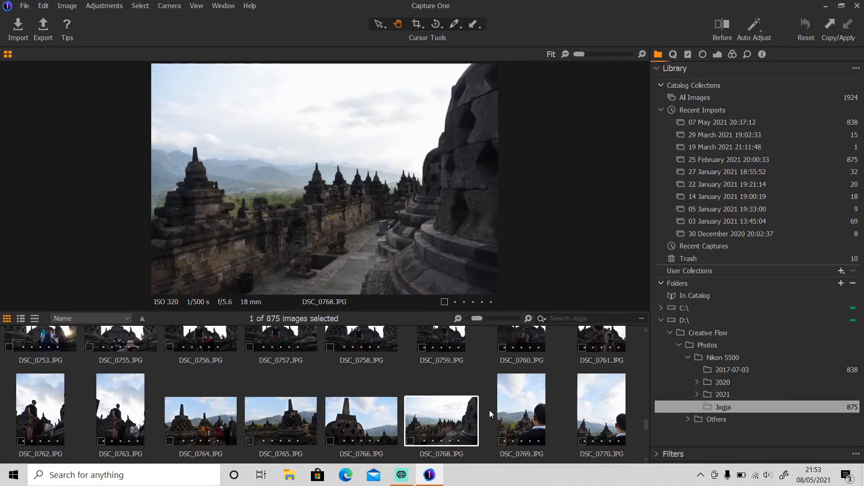
Auto-adjust DSC_0768.JPG, compare it with its unedited version and show its exposure settings.
{"action": "left_click", "coordinate": [752, 27]}
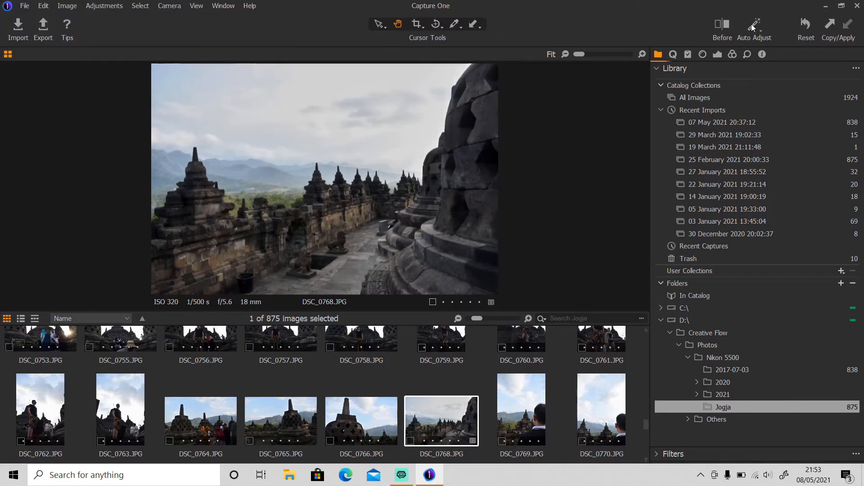
{"action": "left_click", "coordinate": [719, 25]}
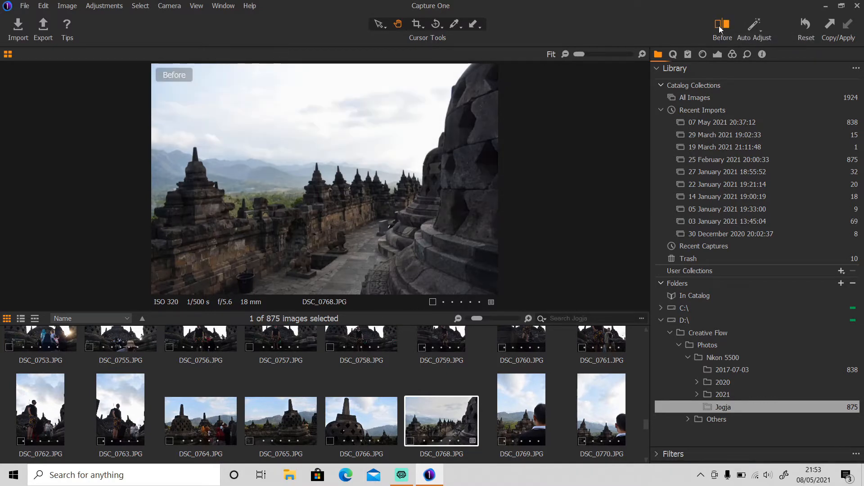
{"action": "left_click", "coordinate": [719, 25]}
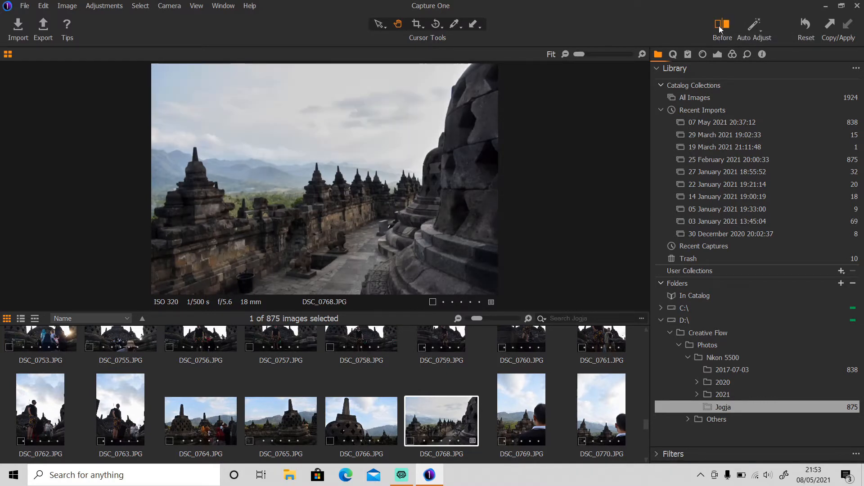
{"action": "left_click", "coordinate": [717, 55]}
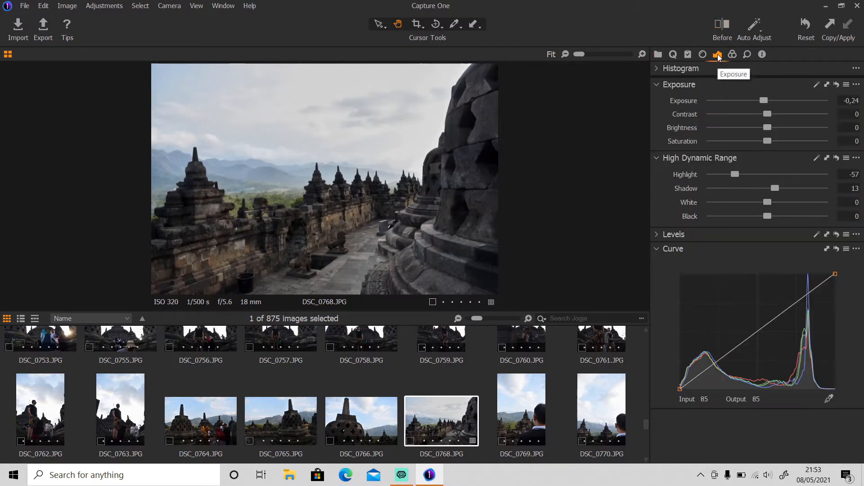
Include White Balance in the Auto Adjust corrections and auto-adjust DSC_0768.JPG again.
{"action": "left_click", "coordinate": [763, 31]}
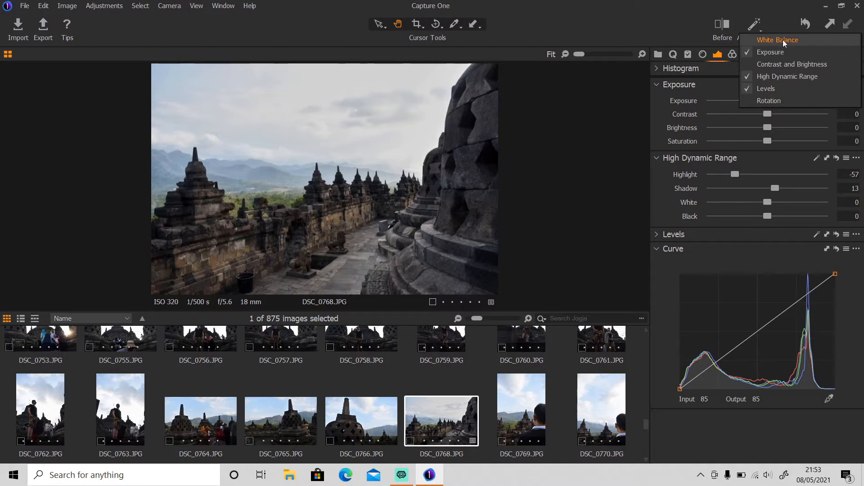
{"action": "left_click", "coordinate": [779, 15]}
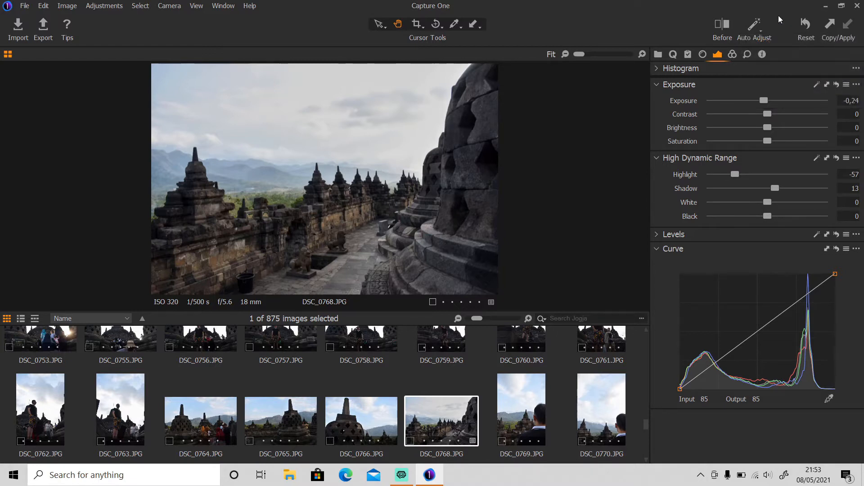
{"action": "left_click", "coordinate": [732, 55]}
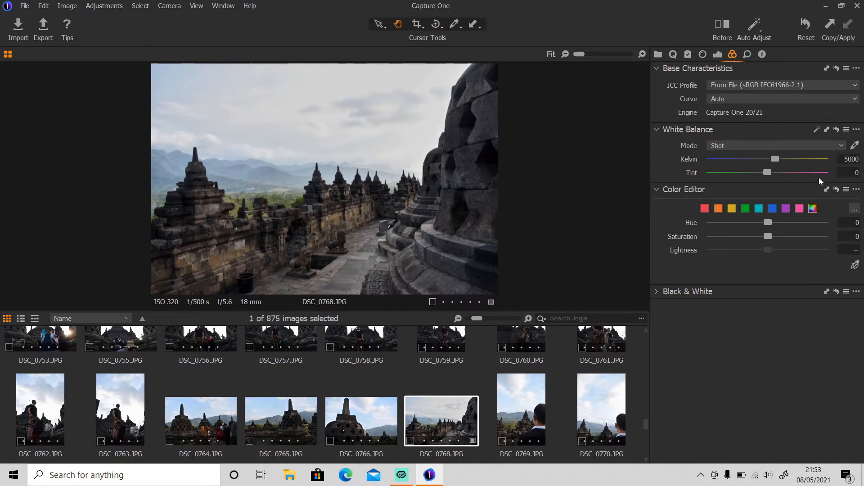
{"action": "left_click", "coordinate": [760, 32]}
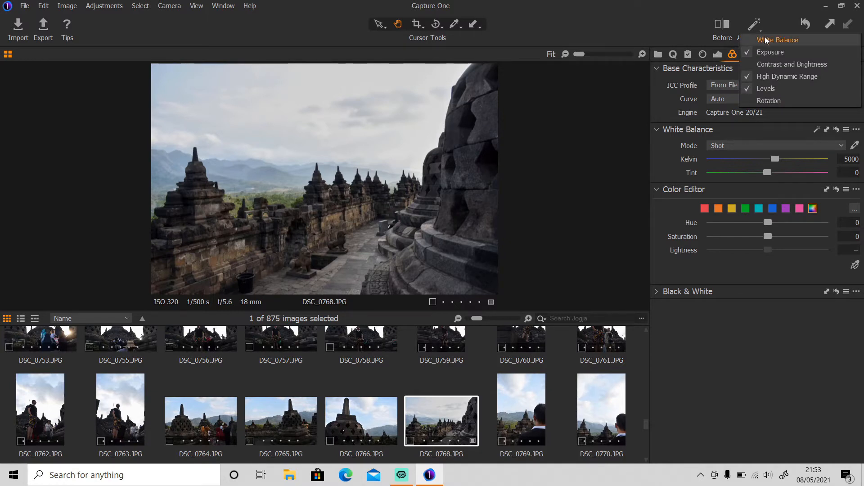
{"action": "left_click", "coordinate": [766, 40]}
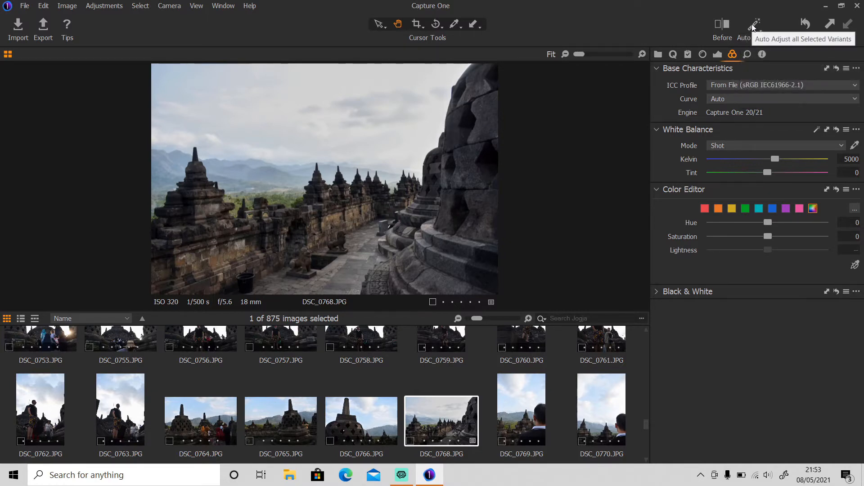
{"action": "left_click", "coordinate": [753, 28]}
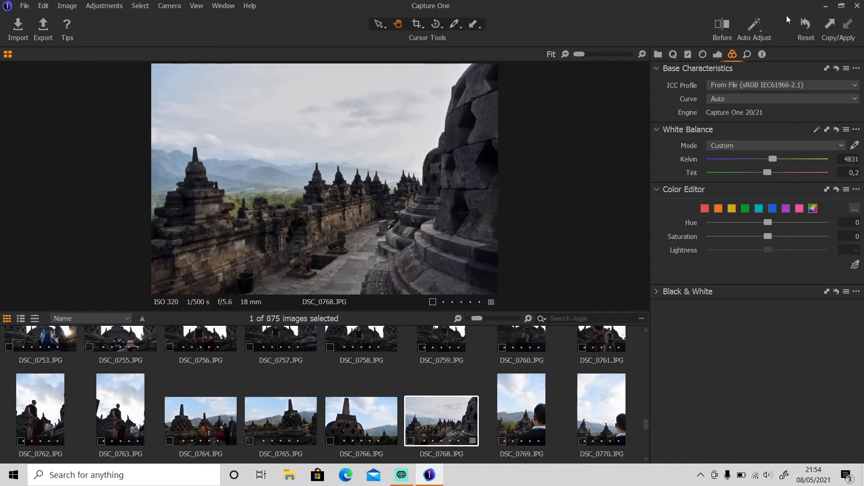
Reset DSC_0768.JPG and automatically adjust only its Exposure and High Dynamic Range.
{"action": "left_click", "coordinate": [808, 22]}
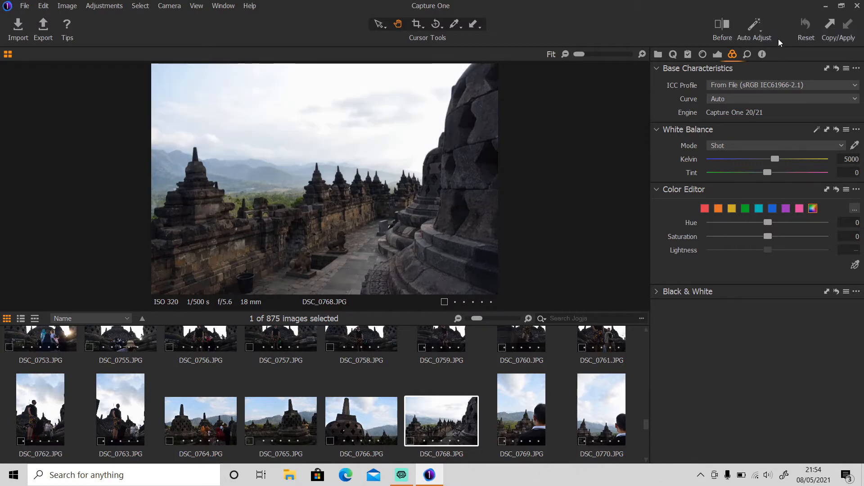
{"action": "left_click", "coordinate": [718, 55]}
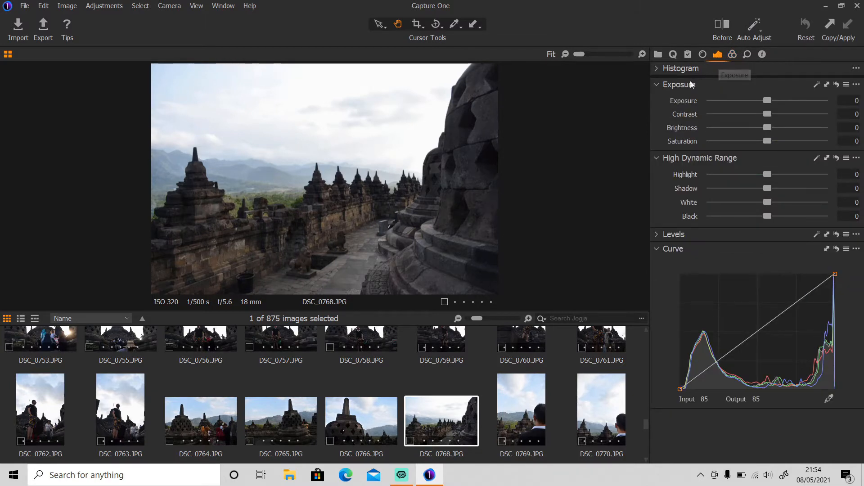
{"action": "mouse_move", "coordinate": [687, 87]}
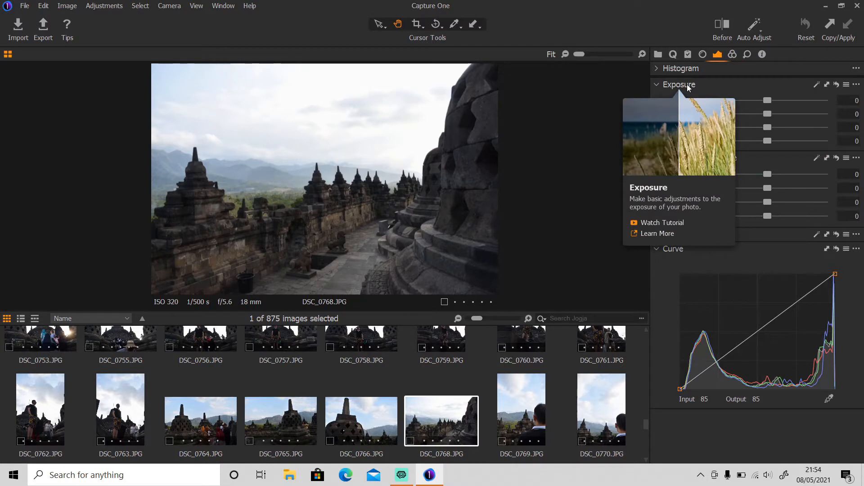
{"action": "left_click", "coordinate": [817, 85]}
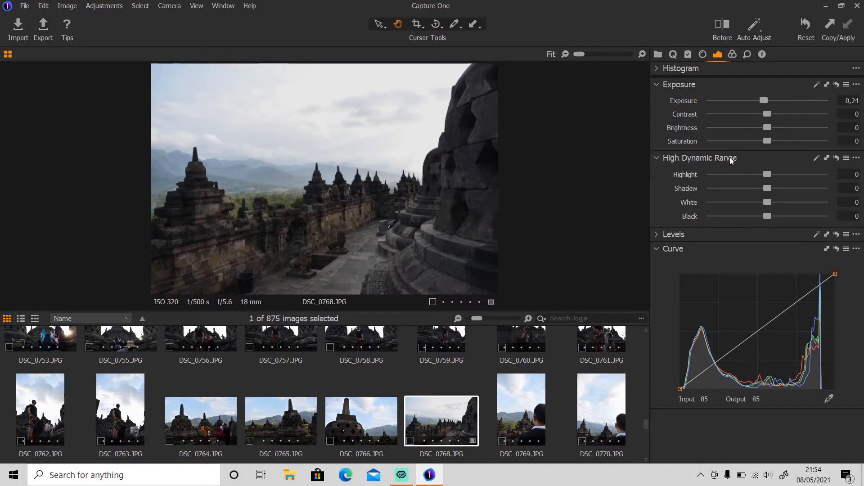
{"action": "left_click", "coordinate": [816, 159]}
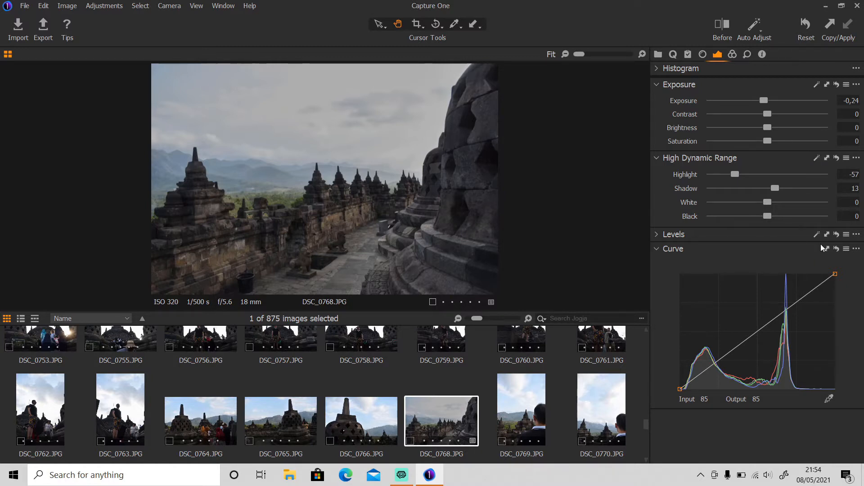
Review the colour, detail and exposure tools for DSC_0768.JPG and reset all of its adjustments.
{"action": "left_click", "coordinate": [733, 54]}
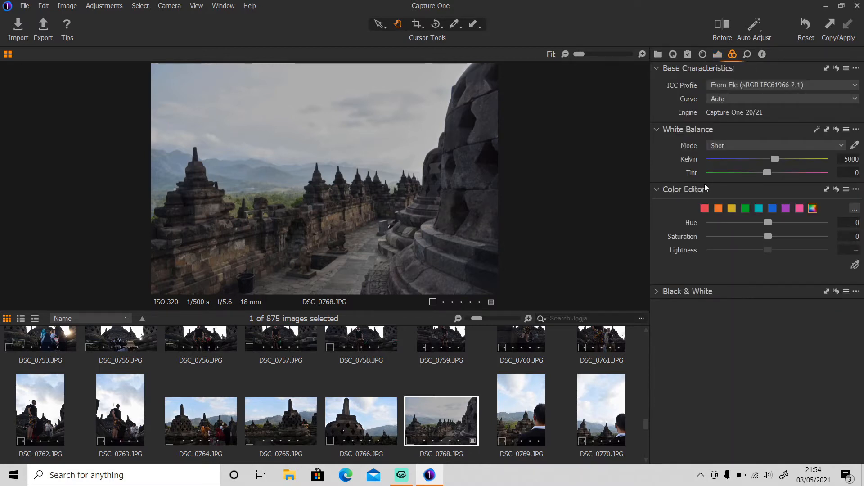
{"action": "left_click", "coordinate": [747, 55]}
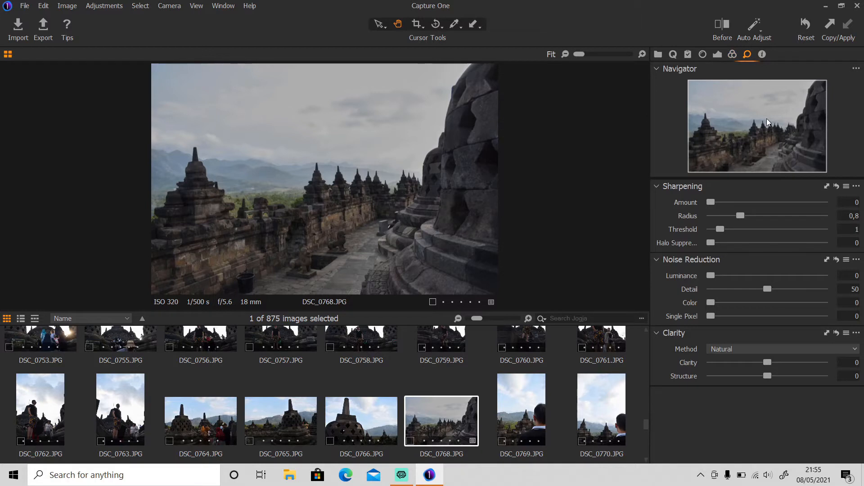
{"action": "left_click", "coordinate": [718, 54]}
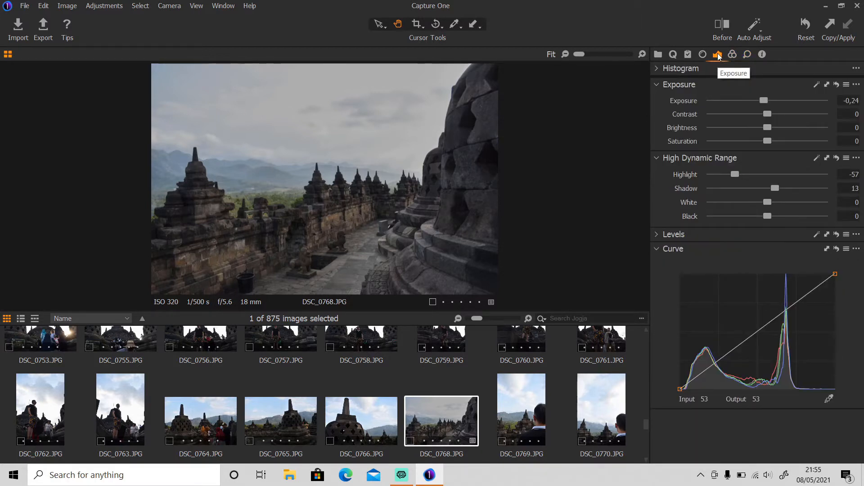
{"action": "left_click", "coordinate": [804, 28]}
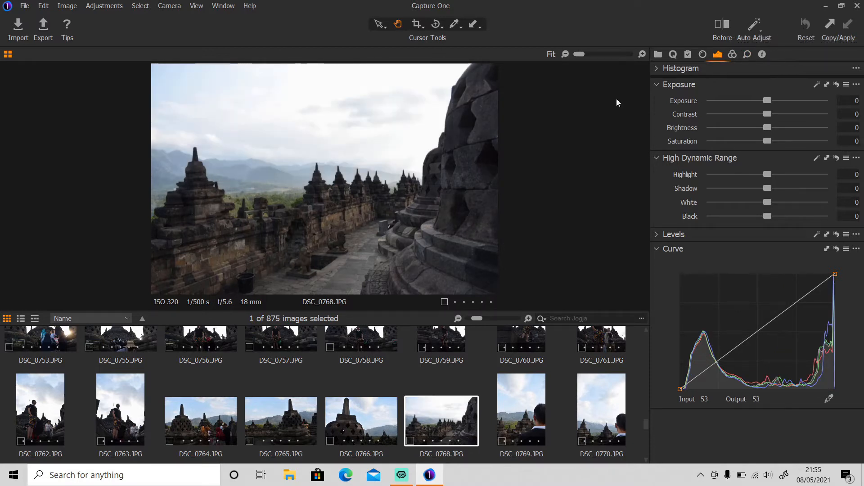
Auto-adjust the photos from DSC_0763.JPG through DSC_0768.JPG together and view DSC_0768.JPG alone.
{"action": "left_click", "coordinate": [114, 411], "text": "shift"}
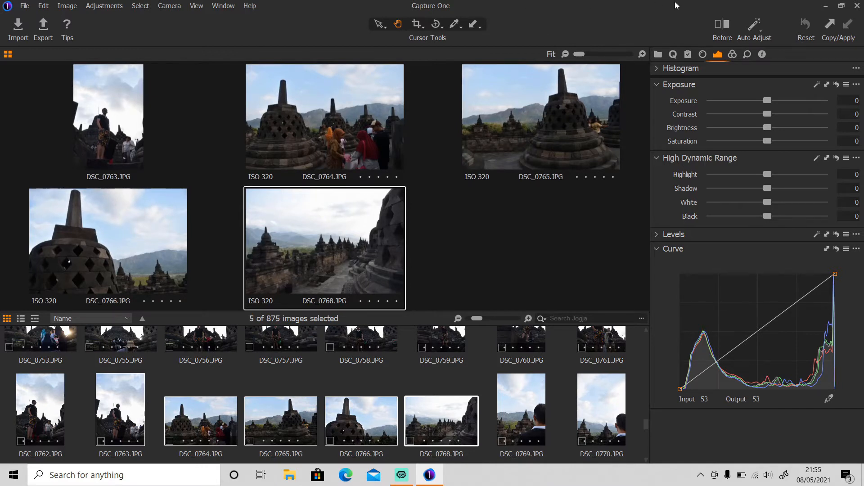
{"action": "left_click", "coordinate": [755, 25]}
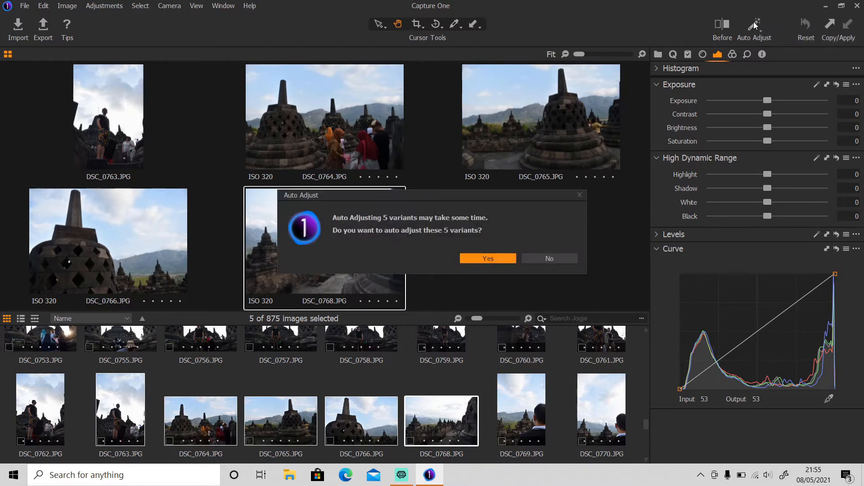
{"action": "left_click", "coordinate": [502, 259]}
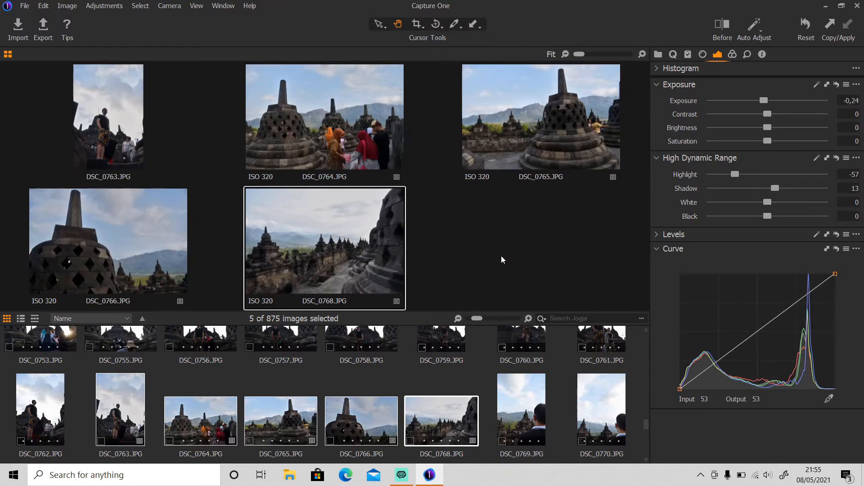
{"action": "left_click", "coordinate": [513, 392]}
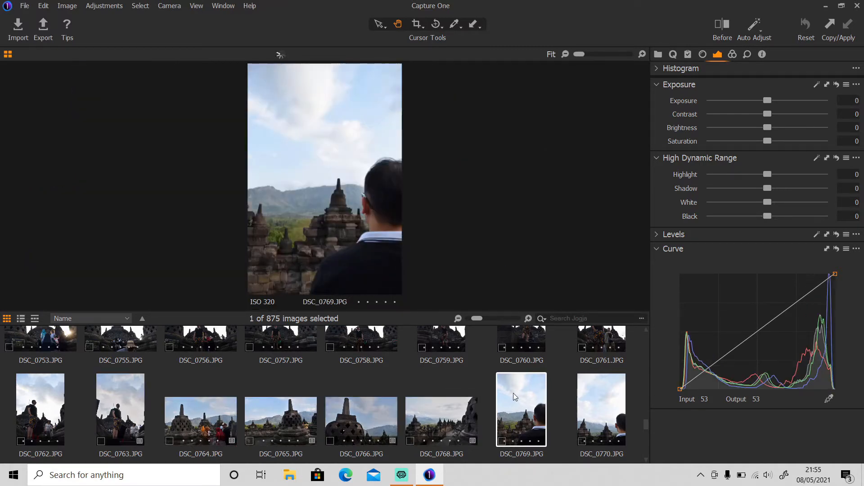
{"action": "left_click", "coordinate": [449, 416]}
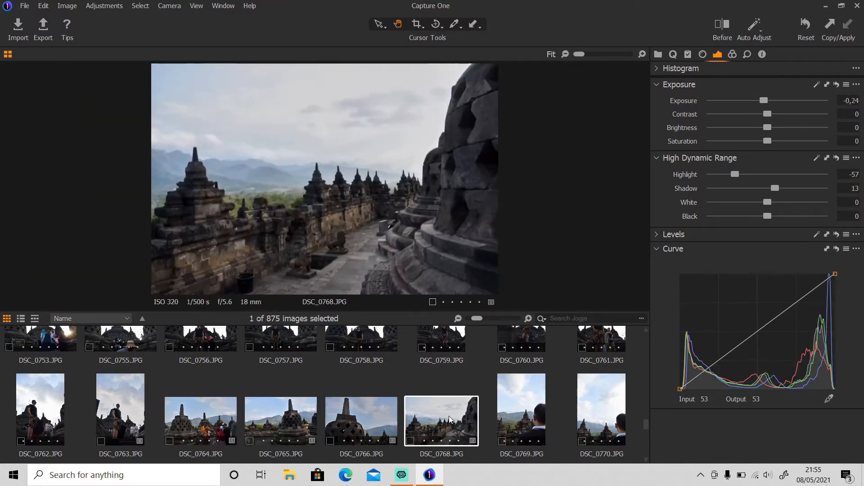
Apply the built-in IQ style Fashion to DSC_0768.JPG.
{"action": "left_click", "coordinate": [688, 54]}
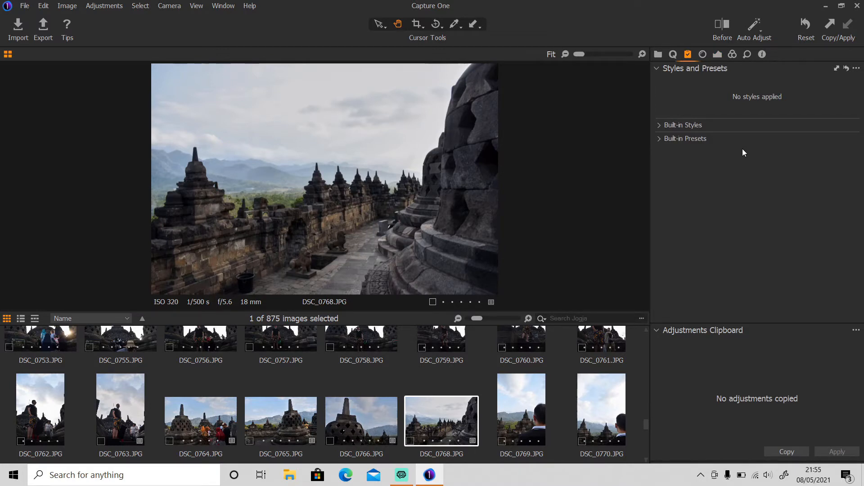
{"action": "left_click", "coordinate": [658, 125]}
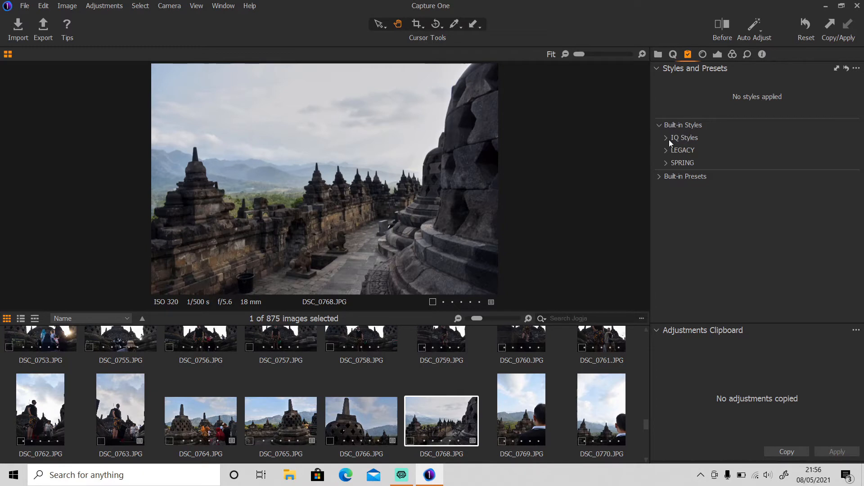
{"action": "left_click", "coordinate": [666, 136]}
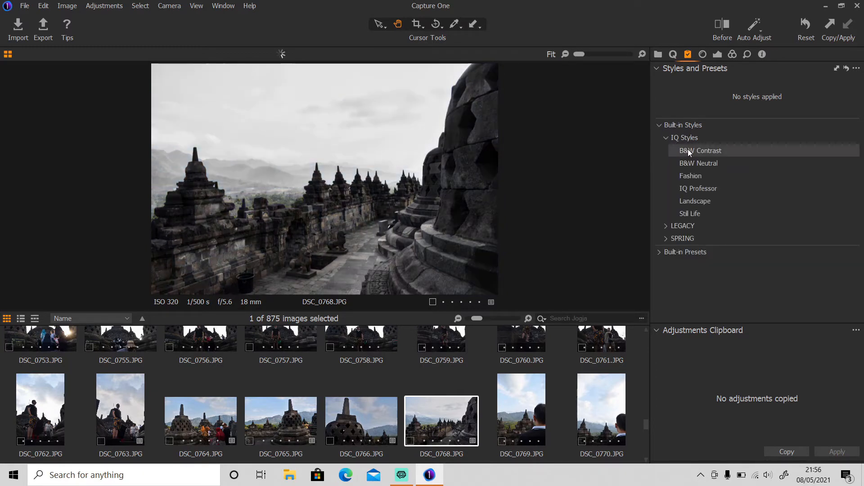
{"action": "left_click", "coordinate": [696, 176]}
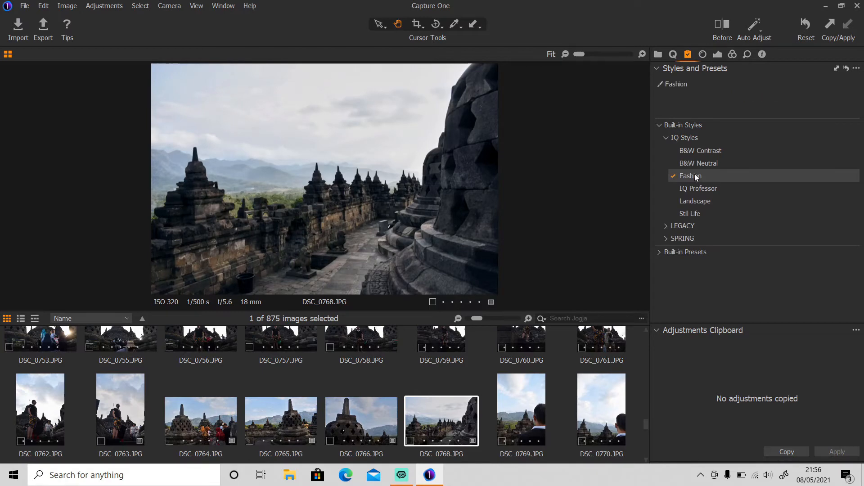
Add the legacy style Color Effects - Creative 2 to DSC_0768.JPG and collapse the style groups.
{"action": "left_click", "coordinate": [665, 226]}
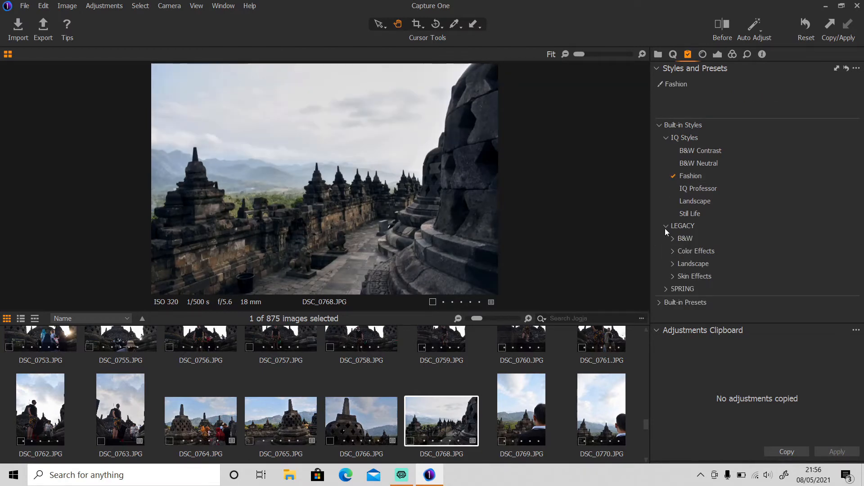
{"action": "left_click", "coordinate": [672, 251]}
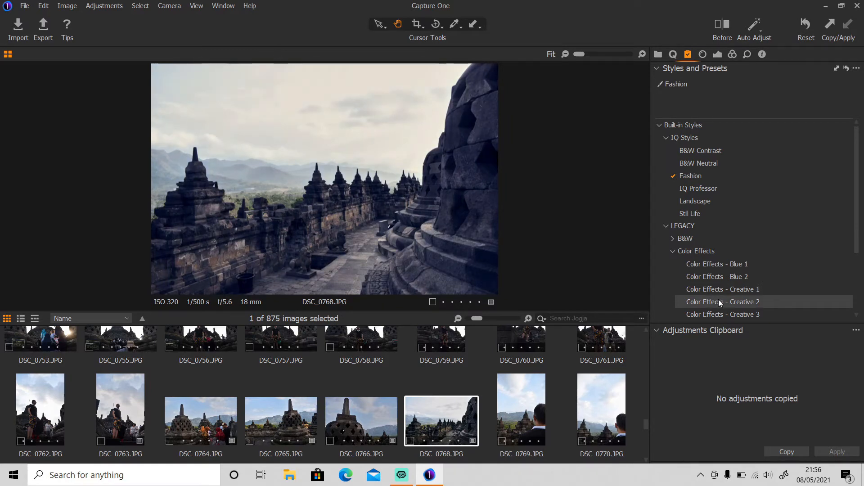
{"action": "left_click", "coordinate": [737, 305]}
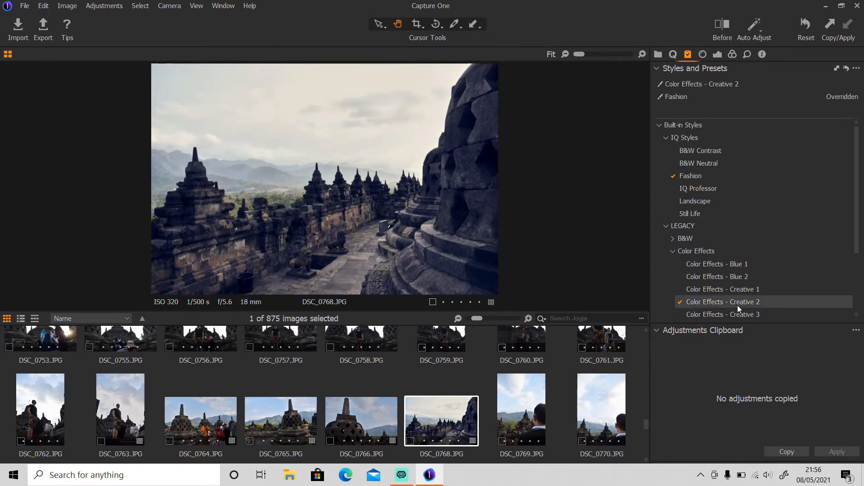
{"action": "left_click", "coordinate": [673, 250]}
{"action": "left_click", "coordinate": [666, 225]}
{"action": "left_click", "coordinate": [666, 137]}
Apply the built-in Color Balance preset Cool Look +0 to DSC_0768.JPG.
{"action": "left_click", "coordinate": [659, 176]}
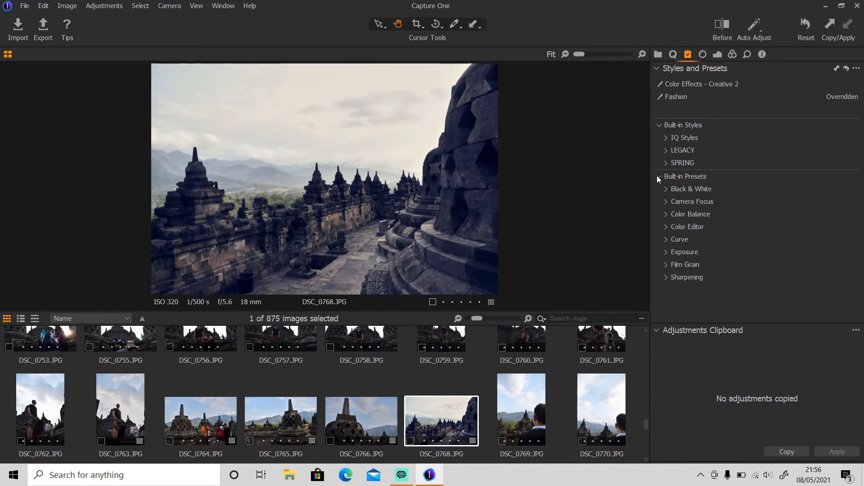
{"action": "left_click", "coordinate": [666, 227]}
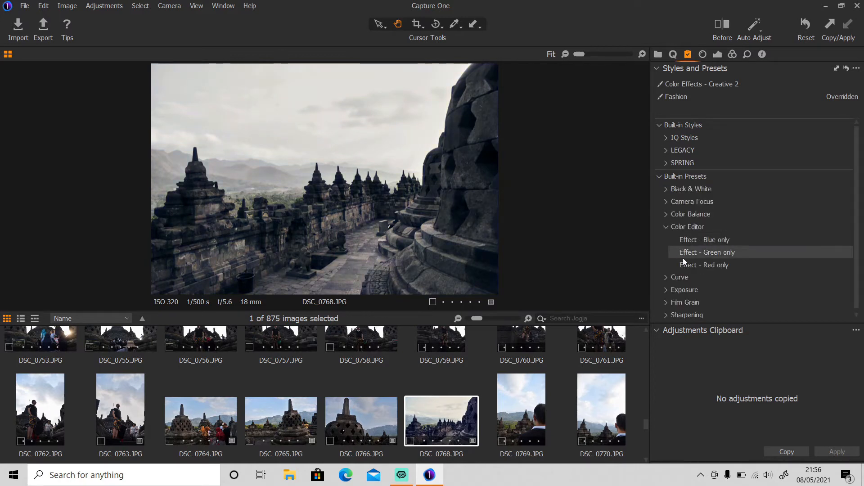
{"action": "left_click", "coordinate": [666, 214]}
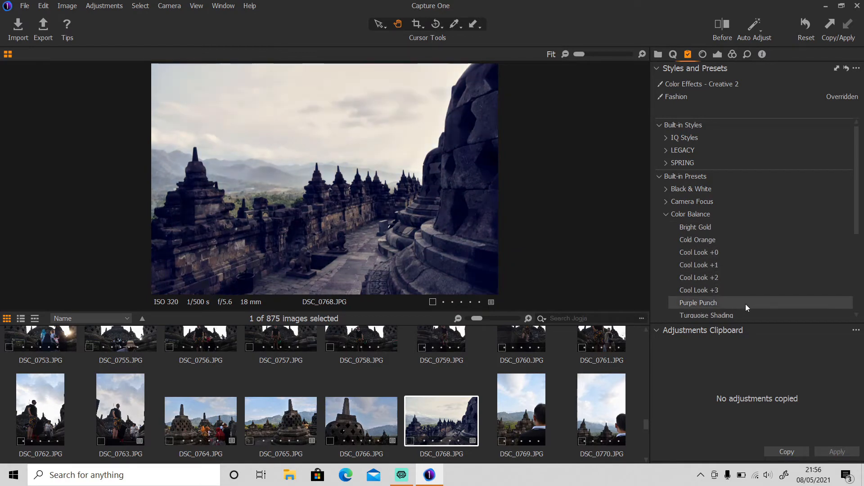
{"action": "left_click", "coordinate": [801, 248]}
{"action": "scroll", "coordinate": [855, 232], "scroll_direction": "down", "scroll_amount": 5}
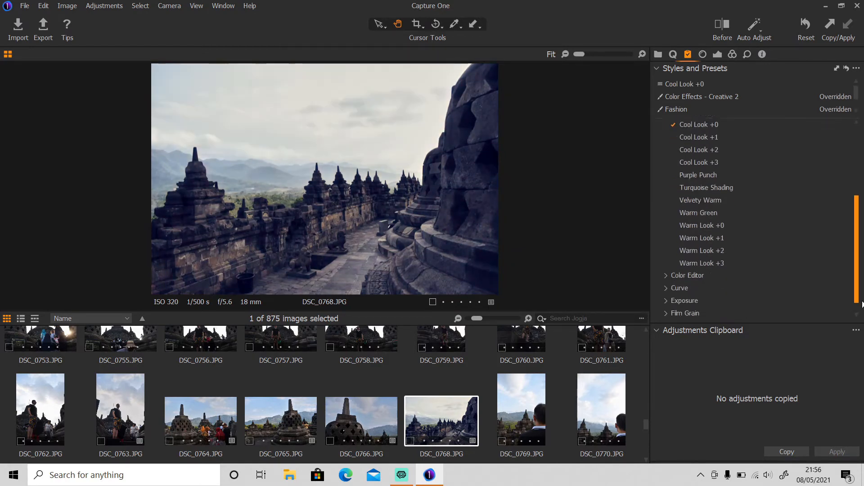
Add the built-in Exposure preset Vivid 1 to DSC_0768.JPG and collapse the Exposure and Color Balance preset groups.
{"action": "left_click", "coordinate": [666, 286]}
{"action": "scroll", "coordinate": [849, 191], "scroll_direction": "down", "scroll_amount": 2}
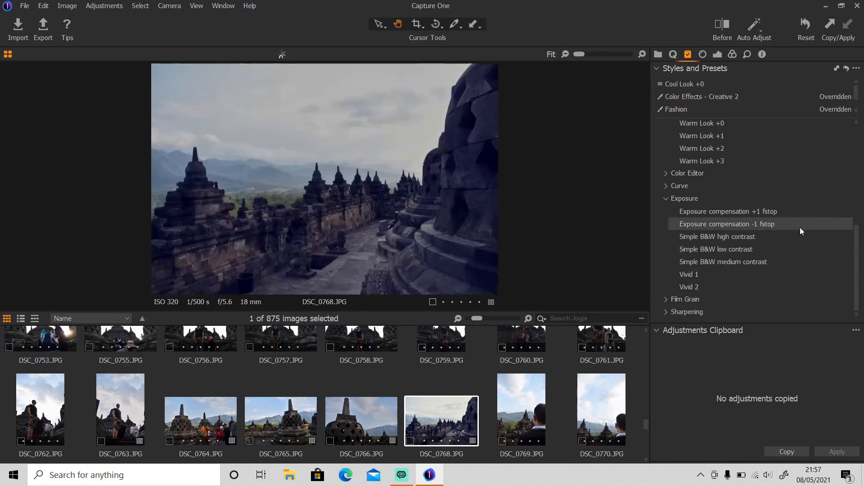
{"action": "left_click", "coordinate": [800, 274]}
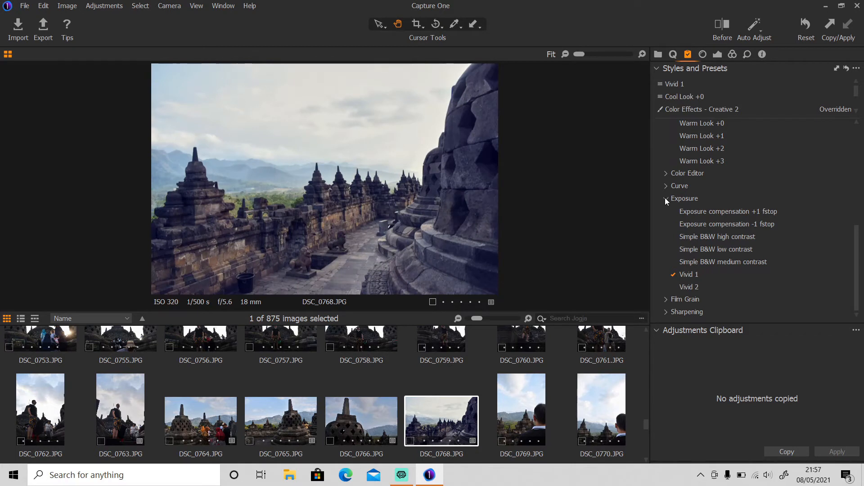
{"action": "left_click", "coordinate": [665, 198]}
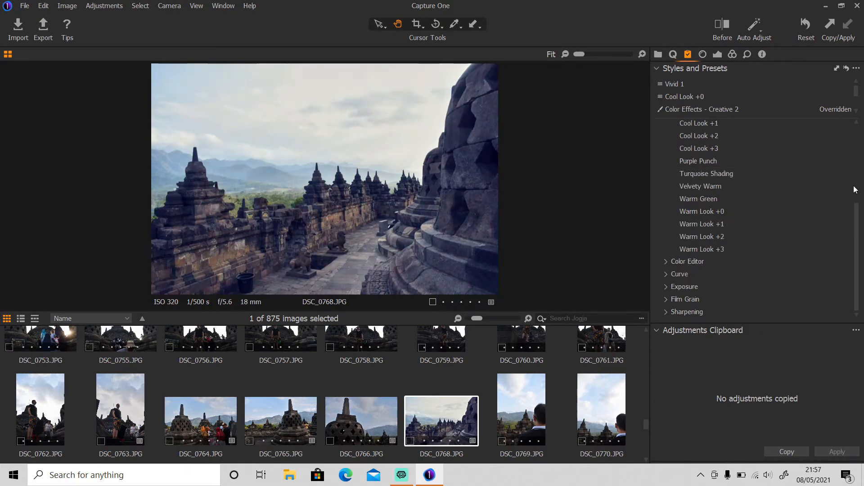
{"action": "left_click_drag", "start_coordinate": [857, 219], "coordinate": [857, 121]}
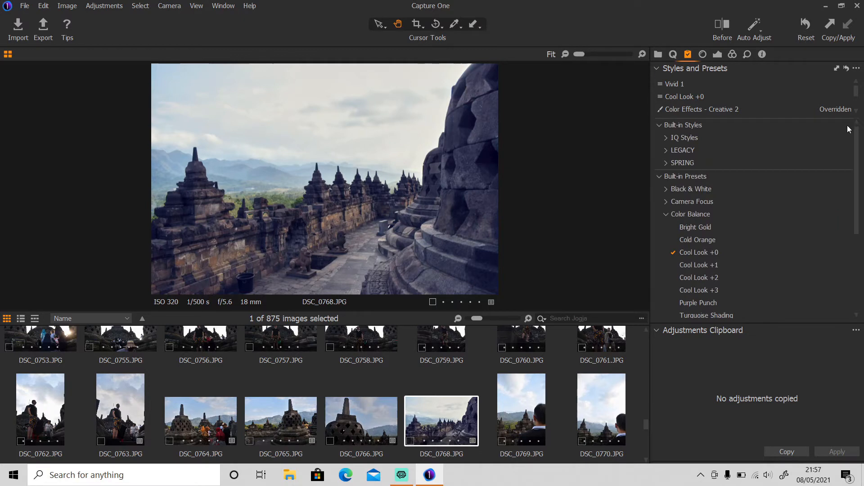
{"action": "left_click", "coordinate": [667, 214]}
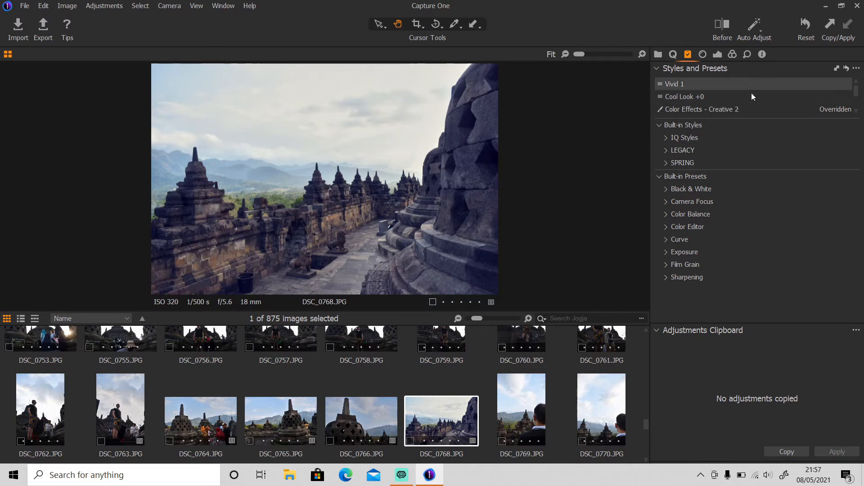
Clear the Vivid 1 preset from the background of DSC_0768.JPG through the list of applied styles and presets.
{"action": "mouse_move", "coordinate": [856, 92]}
{"action": "left_mouse_down"}
{"action": "mouse_move", "coordinate": [858, 111]}
{"action": "mouse_move", "coordinate": [856, 92]}
{"action": "left_mouse_up"}
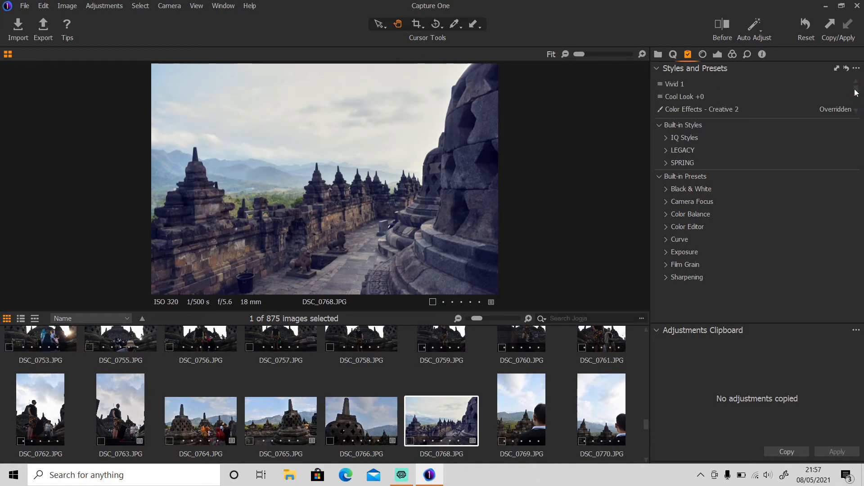
{"action": "mouse_move", "coordinate": [762, 83]}
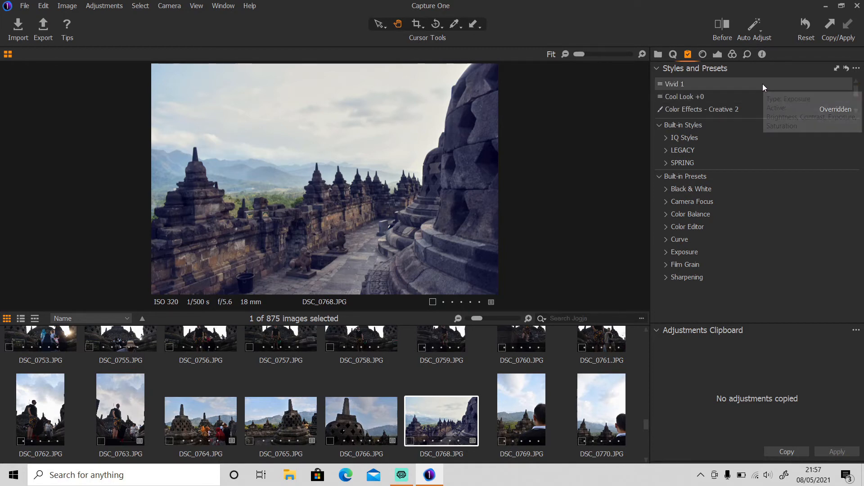
{"action": "right_click", "coordinate": [708, 84]}
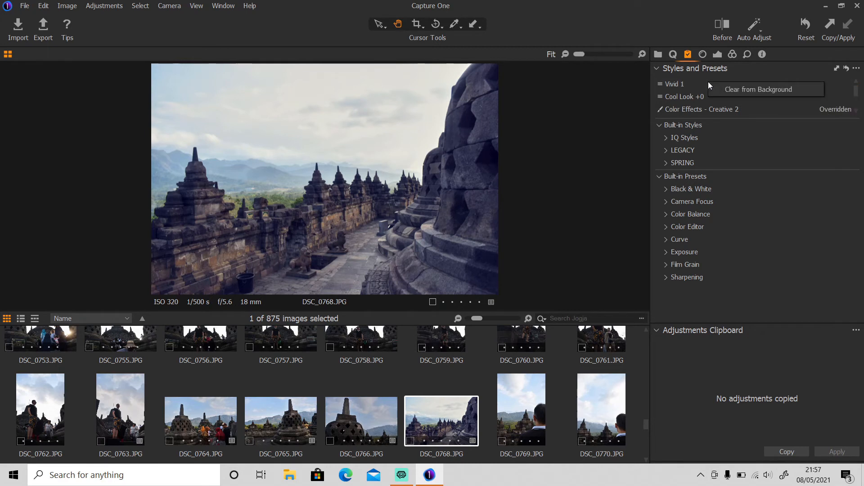
{"action": "left_click", "coordinate": [763, 86]}
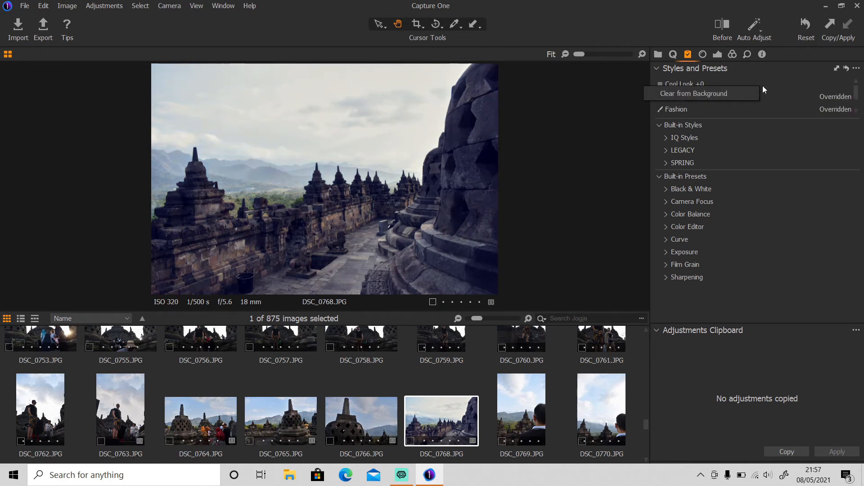
{"action": "left_click", "coordinate": [789, 73]}
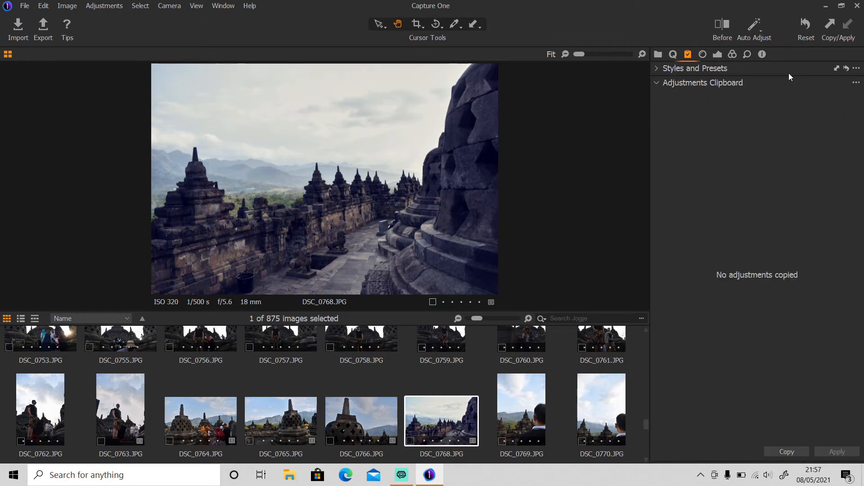
{"action": "left_click", "coordinate": [712, 70]}
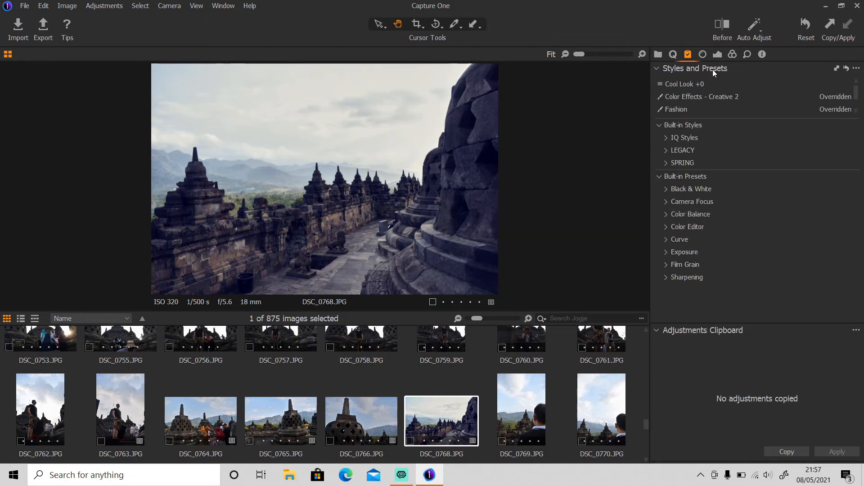
{"action": "mouse_move", "coordinate": [712, 69]}
Apply the Vivid 1 preset to DSC_0768.JPG from the Exposure tool's own presets.
{"action": "left_click", "coordinate": [664, 254]}
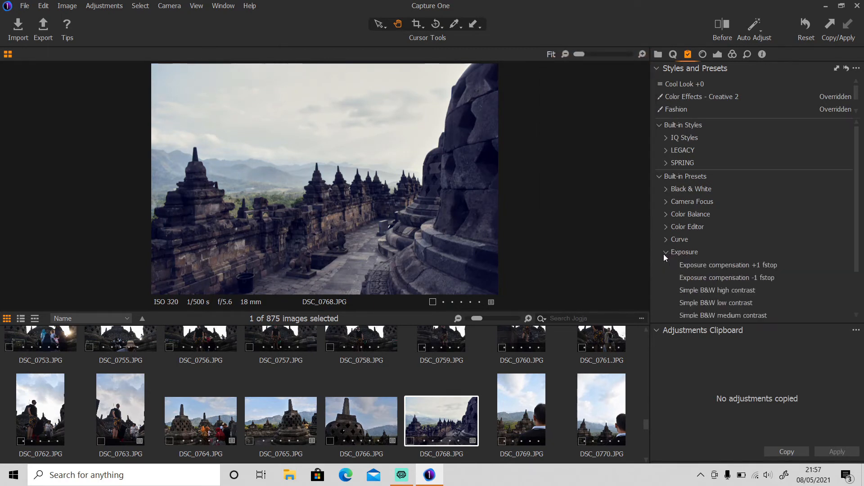
{"action": "left_click", "coordinate": [664, 254]}
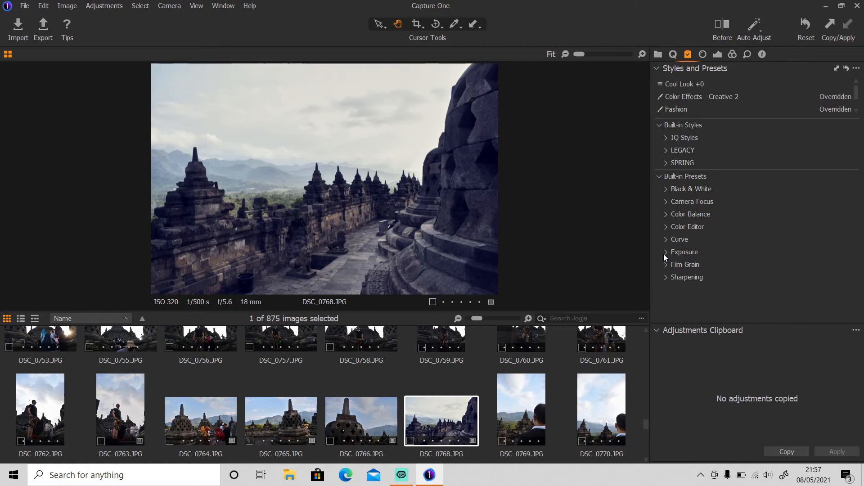
{"action": "left_click", "coordinate": [717, 55]}
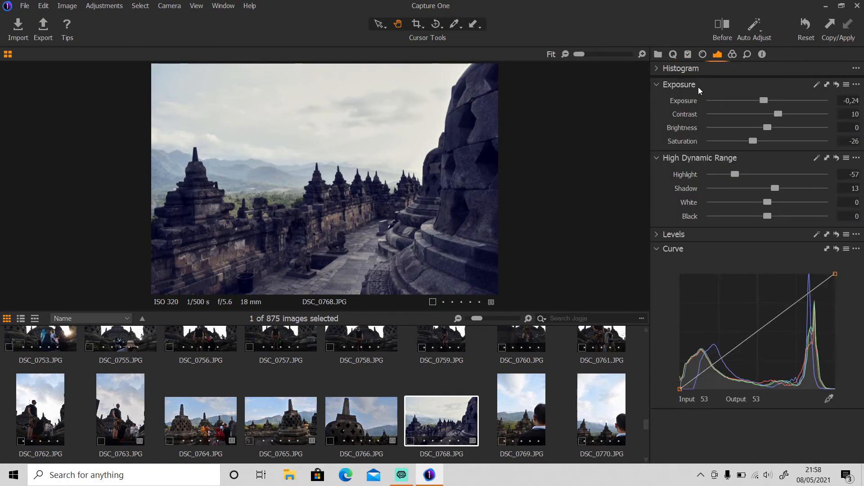
{"action": "left_click", "coordinate": [846, 86]}
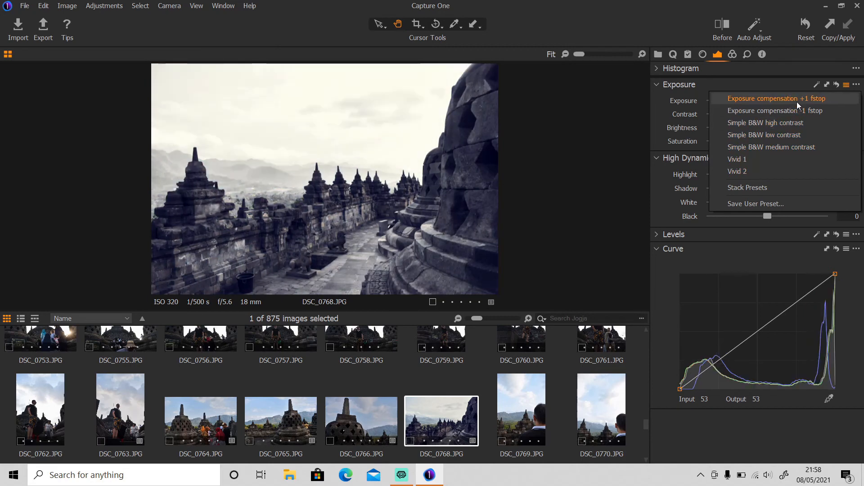
{"action": "left_click", "coordinate": [795, 160]}
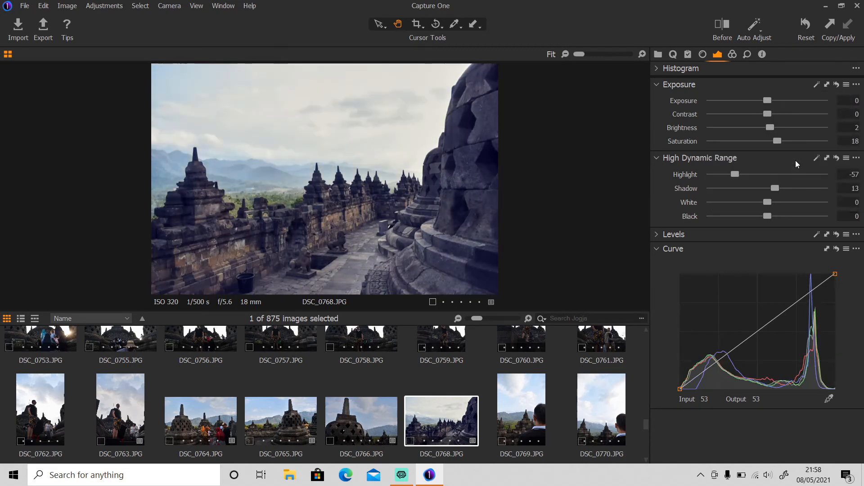
Remove the Vivid 1 preset from DSC_0768.JPG within the Exposure tool.
{"action": "left_click", "coordinate": [846, 84]}
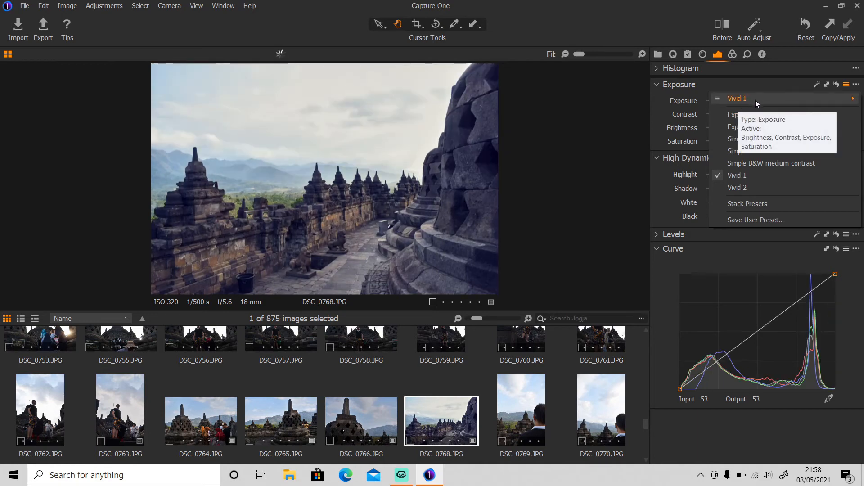
{"action": "mouse_move", "coordinate": [732, 101]}
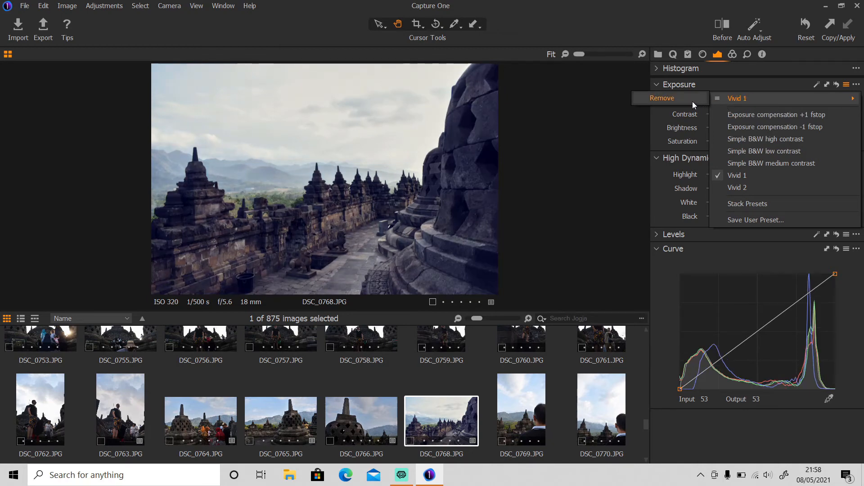
{"action": "left_click", "coordinate": [693, 101]}
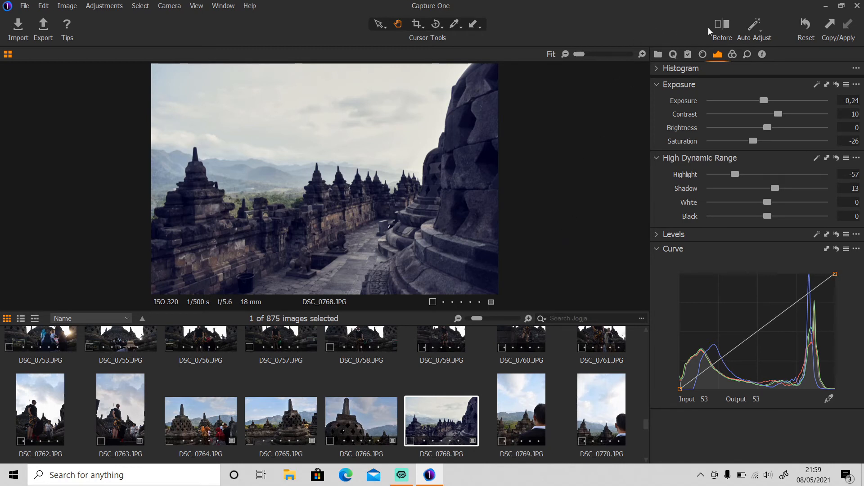
Compare DSC_0768.JPG with its unedited version and review the auto-adjusted photos from DSC_0763.JPG to DSC_0766.JPG, returning to DSC_0768.JPG.
{"action": "left_click", "coordinate": [724, 33]}
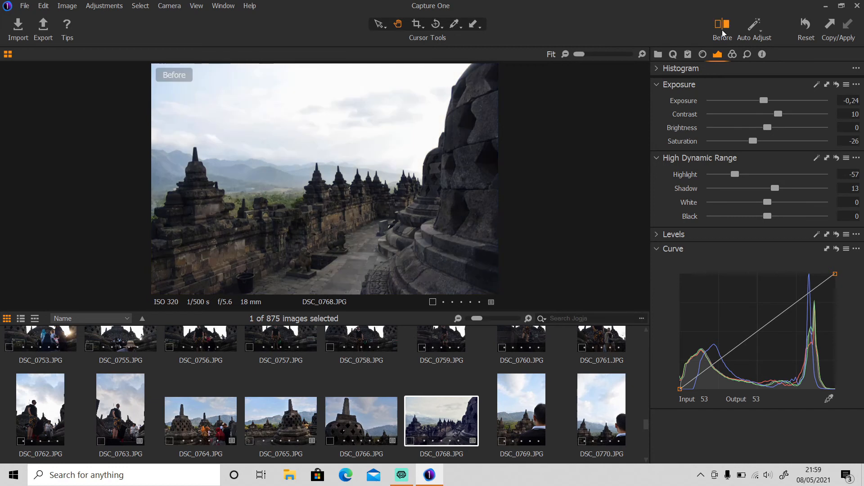
{"action": "left_click", "coordinate": [723, 33]}
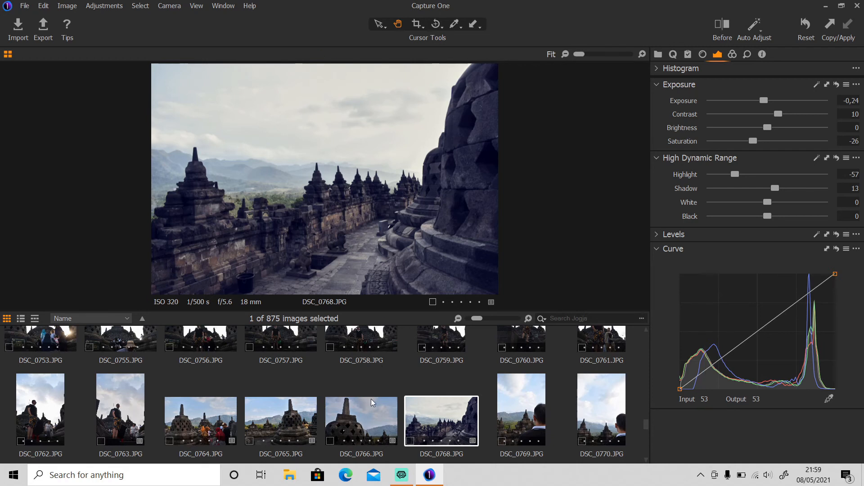
{"action": "left_click", "coordinate": [366, 422]}
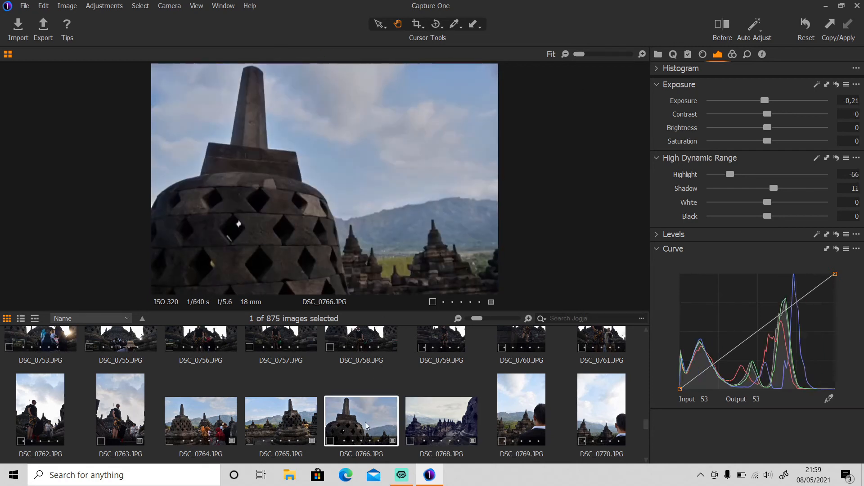
{"action": "left_click", "coordinate": [268, 423]}
{"action": "left_click", "coordinate": [203, 418]}
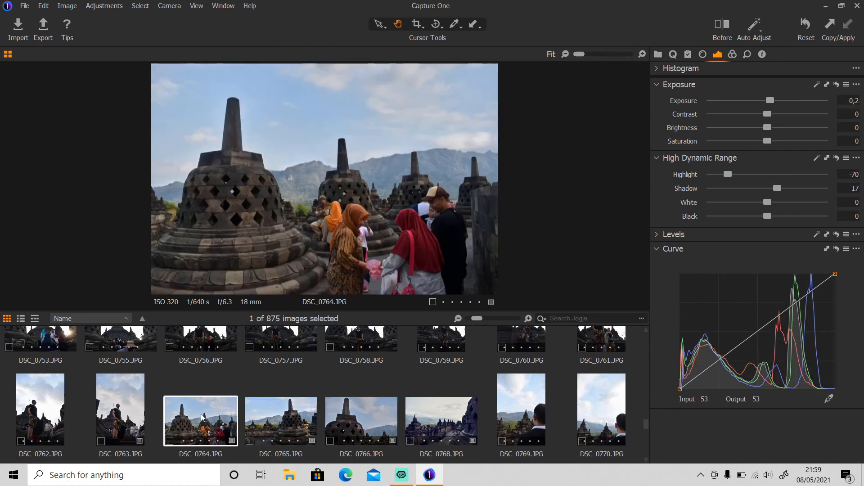
{"action": "left_click", "coordinate": [122, 409]}
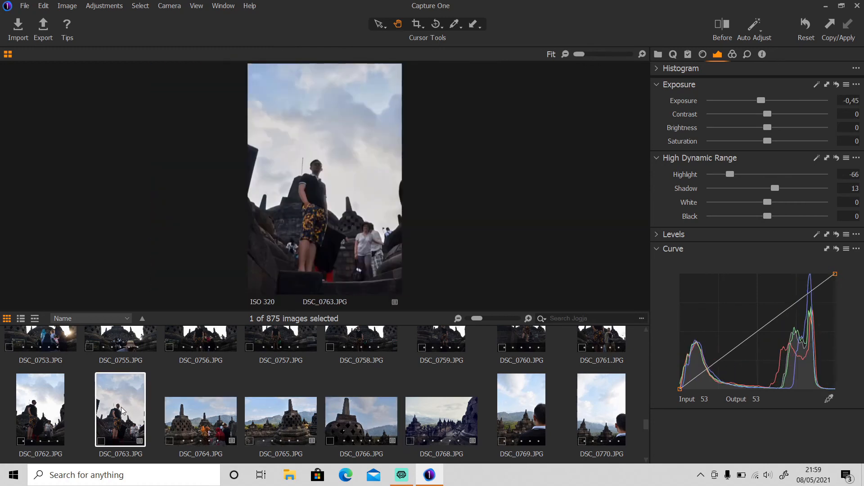
{"action": "left_click", "coordinate": [368, 415]}
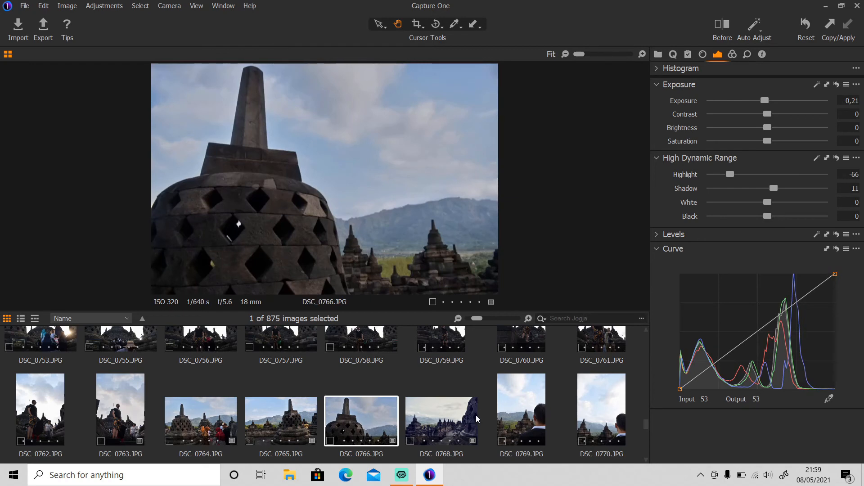
{"action": "left_click", "coordinate": [453, 418]}
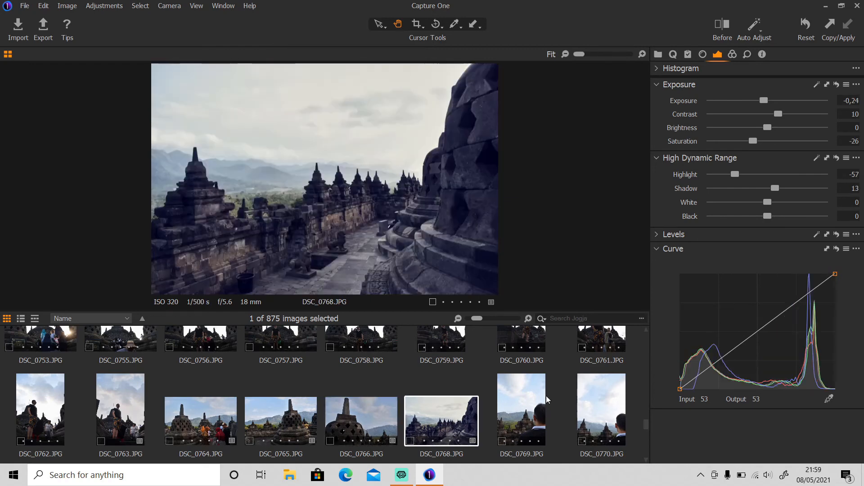